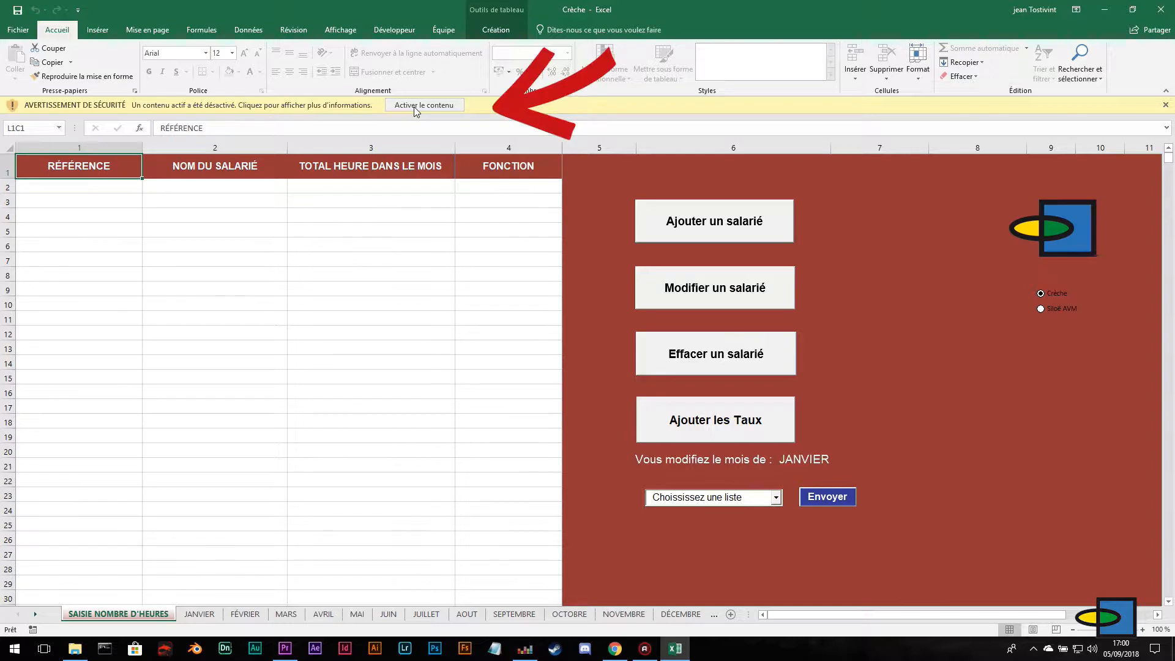
Step: Enable the workbook's macros with 'Activer le contenu' on the yellow security bar
{"action": "left_click", "coordinate": [414, 106]}
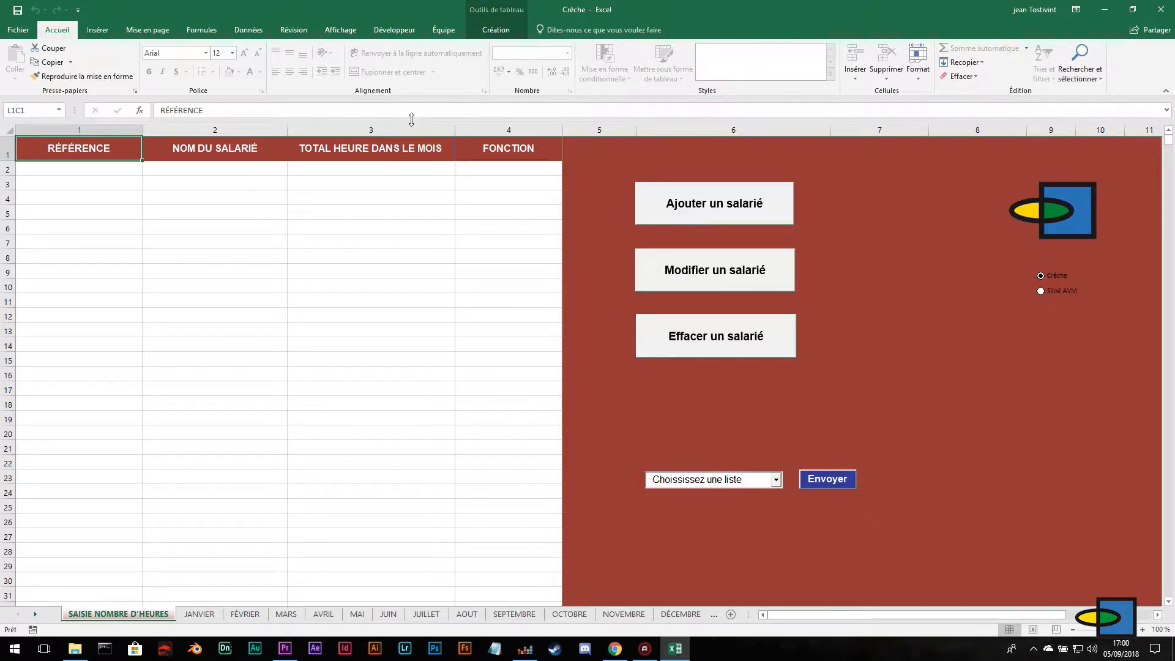
{"action": "left_click", "coordinate": [370, 287]}
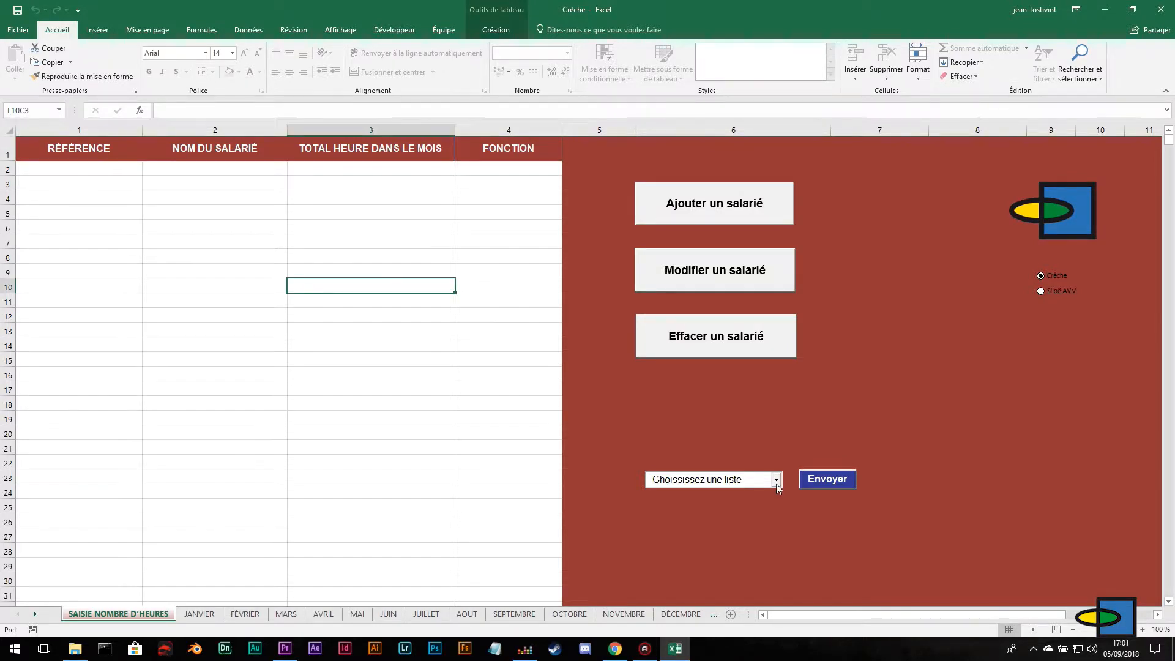
{"action": "left_click", "coordinate": [775, 479]}
{"action": "mouse_move", "coordinate": [778, 500]}
{"action": "left_mouse_down"}
{"action": "mouse_move", "coordinate": [777, 547]}
{"action": "mouse_move", "coordinate": [776, 513]}
{"action": "left_mouse_up"}
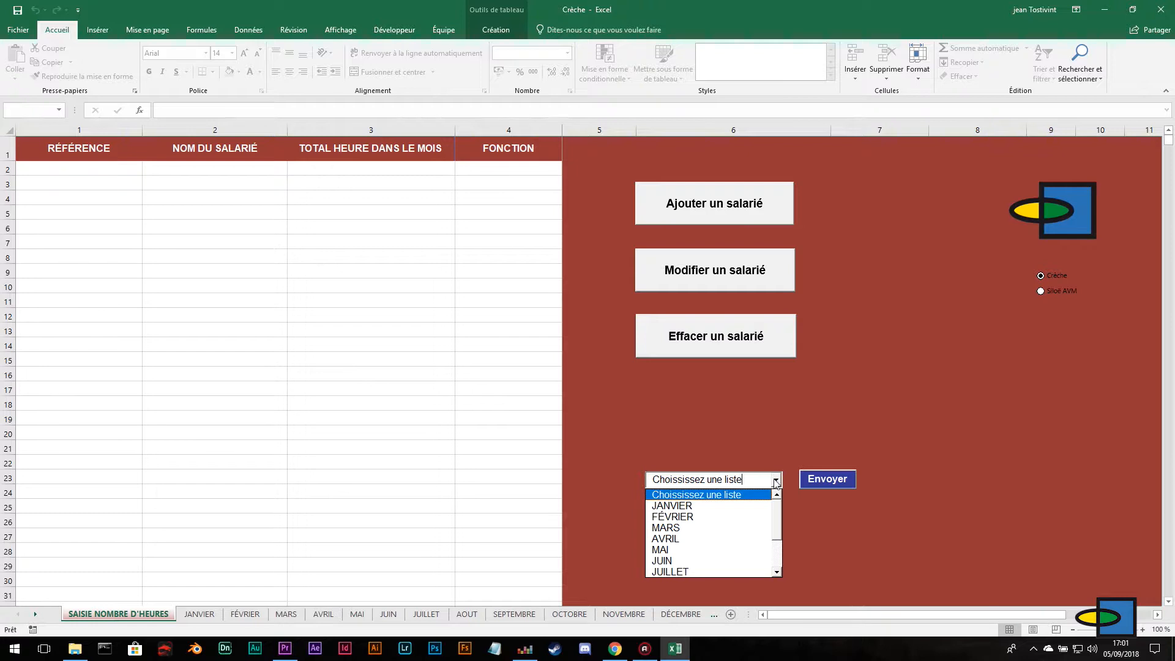
{"action": "left_click", "coordinate": [775, 480]}
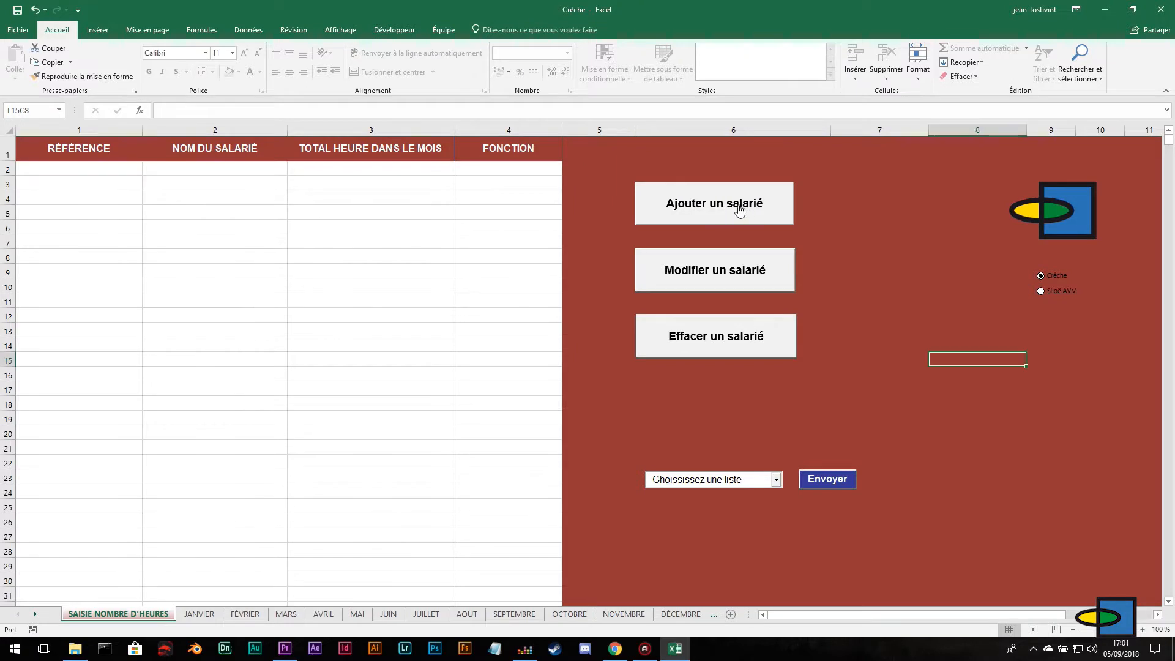
Step: Add an employee's surname and first name with 90 hours and function NON CADRE as reference 1
{"action": "left_click", "coordinate": [661, 198]}
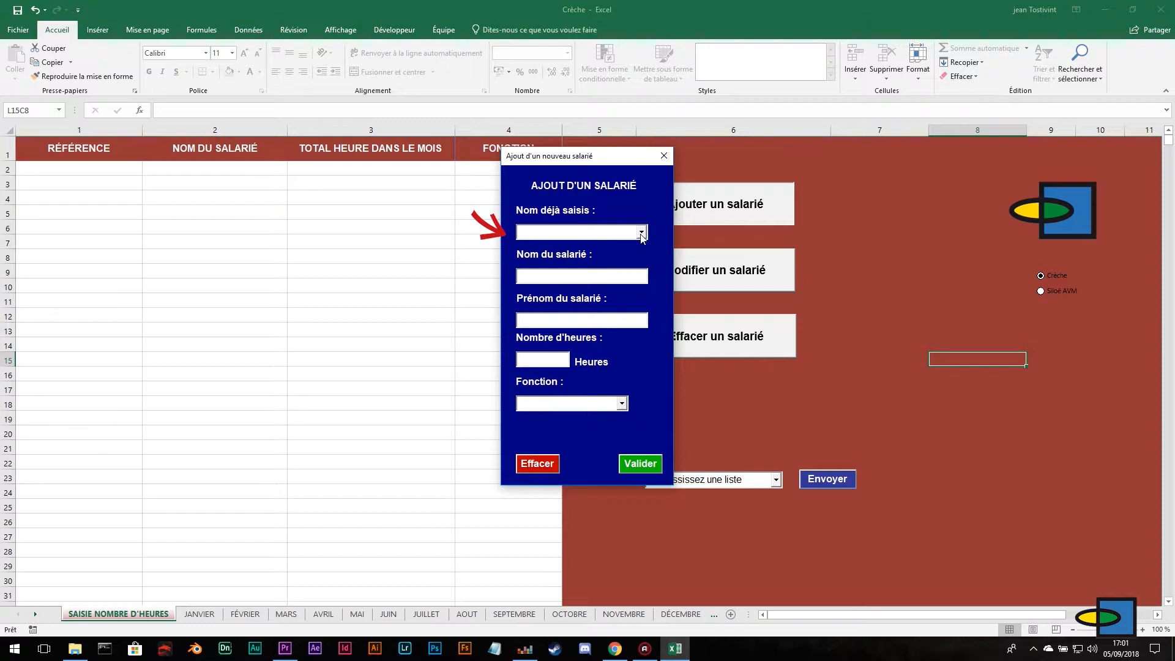
{"action": "left_click", "coordinate": [641, 232]}
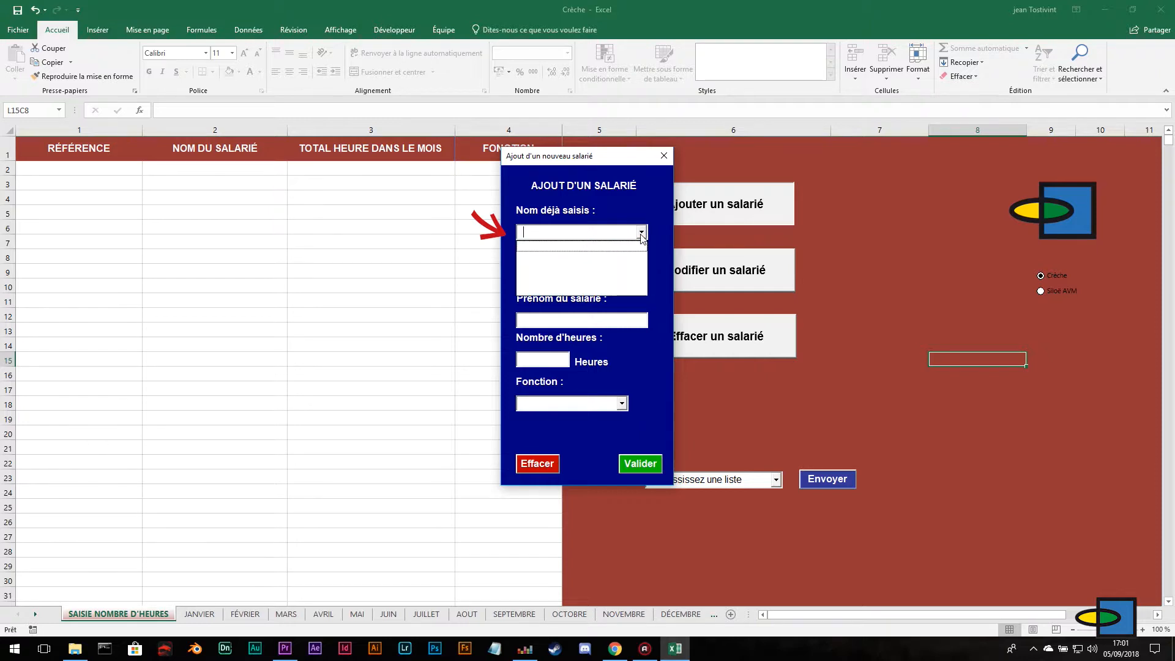
{"action": "left_click", "coordinate": [641, 233]}
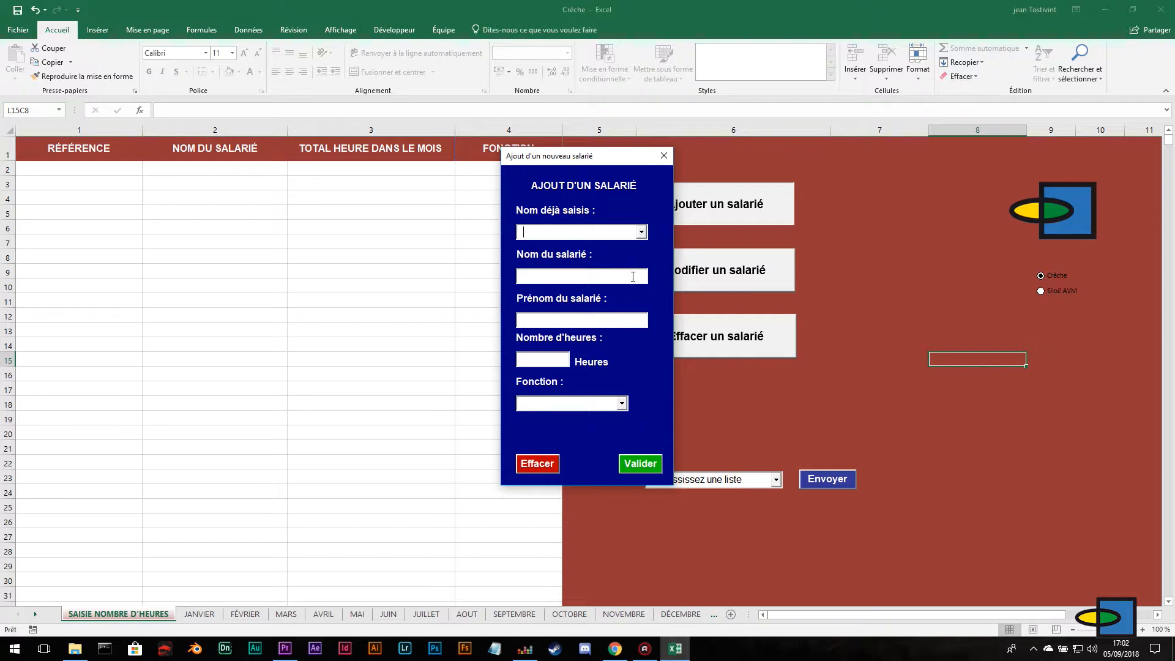
{"action": "left_click", "coordinate": [633, 277]}
{"action": "type", "text": "MARTIN"}
{"action": "left_click", "coordinate": [584, 318]}
{"action": "type", "text": "JE"}
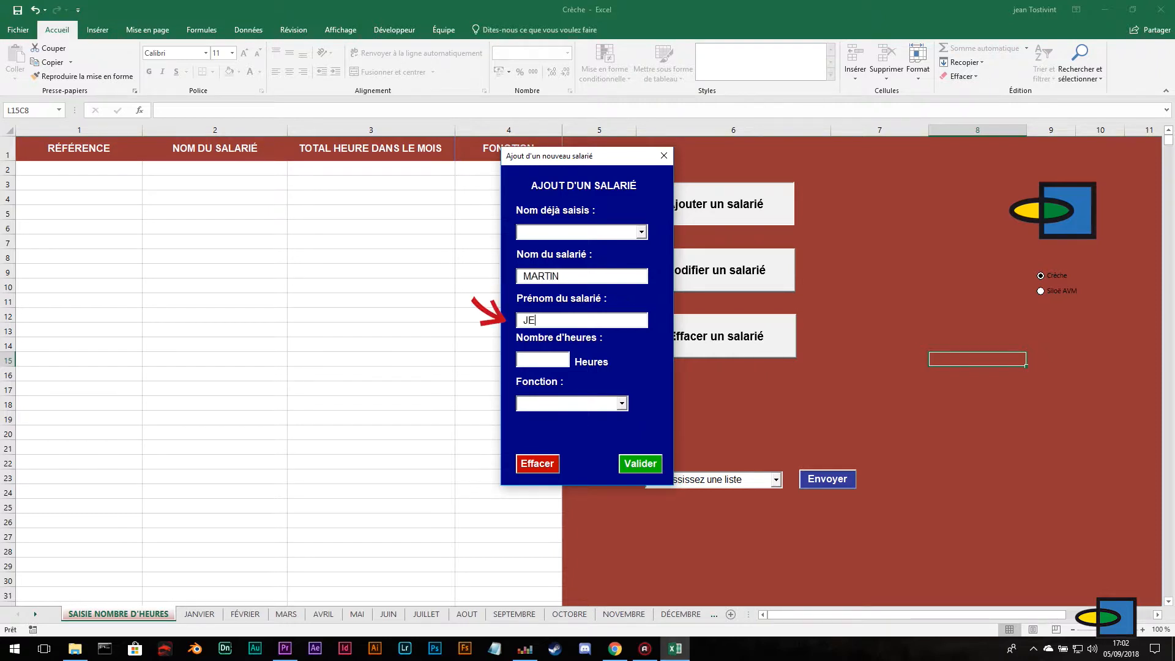
{"action": "type", "text": "AN"}
{"action": "key", "text": "Tab"}
{"action": "type", "text": "90"}
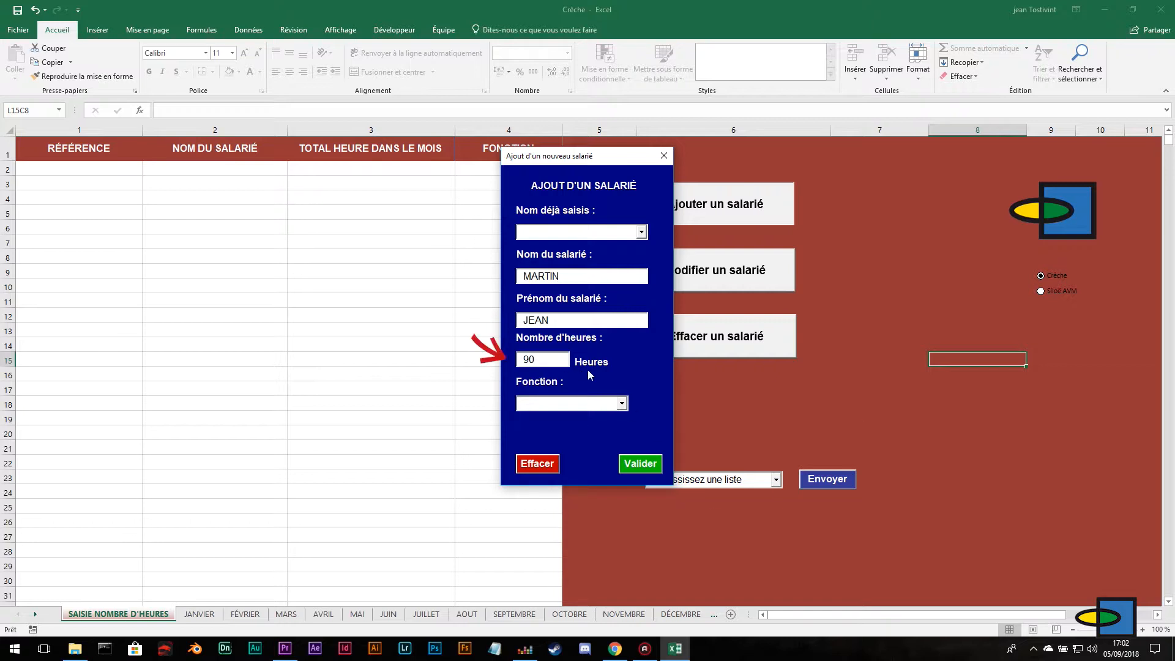
{"action": "left_click", "coordinate": [621, 403]}
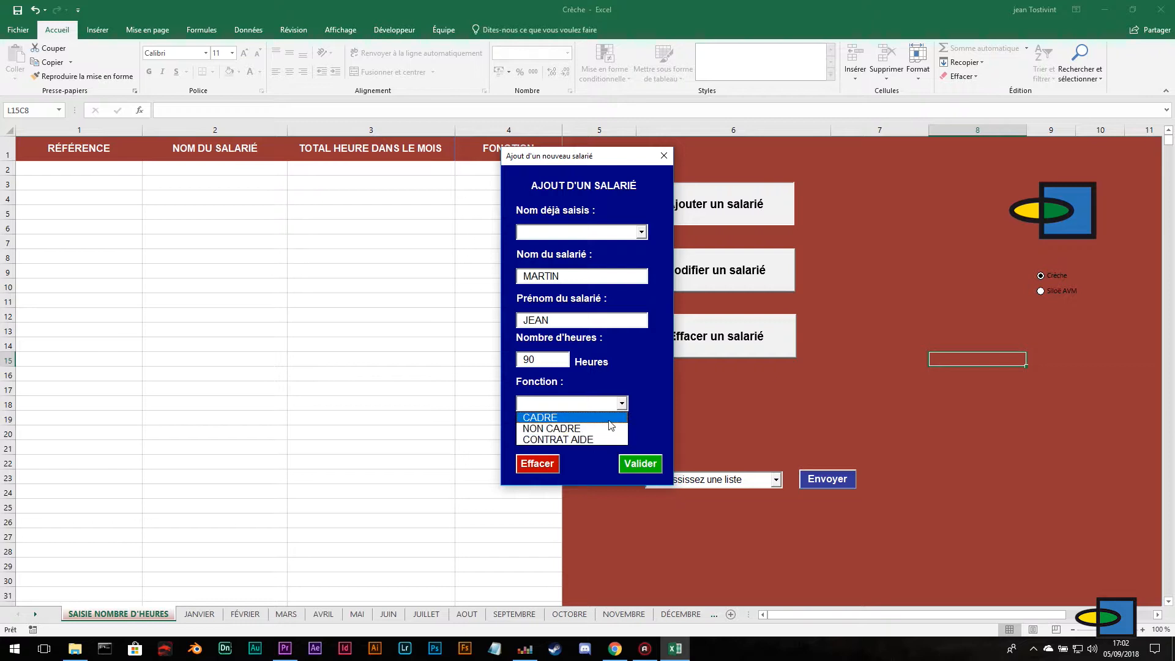
{"action": "left_click", "coordinate": [607, 426]}
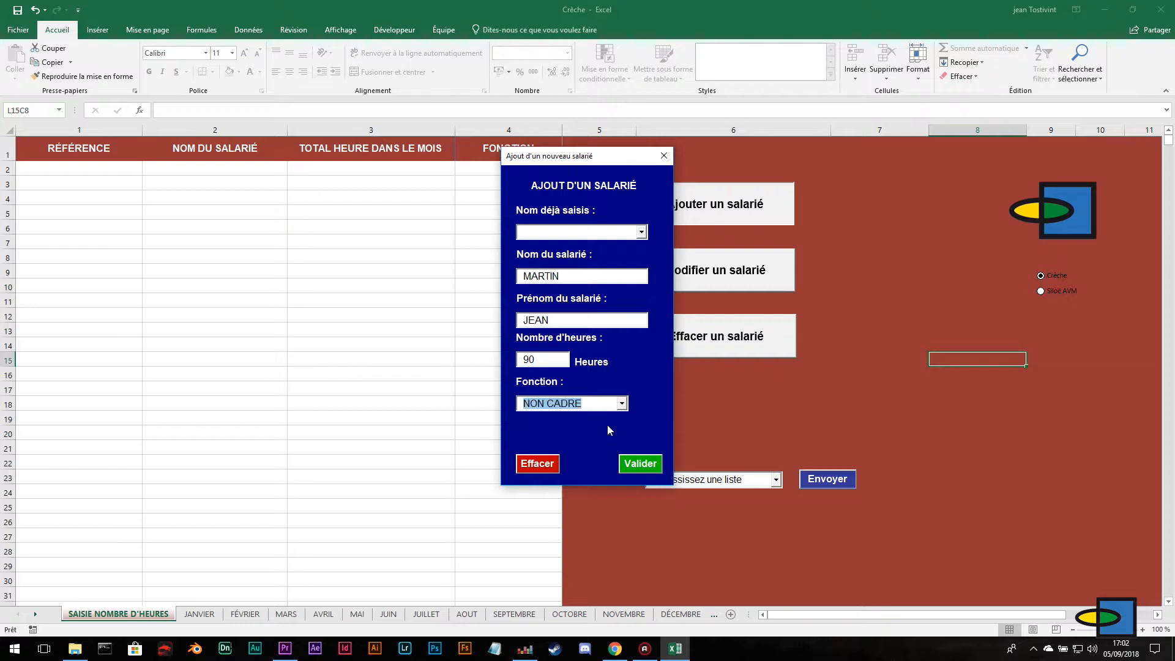
{"action": "left_click", "coordinate": [637, 464]}
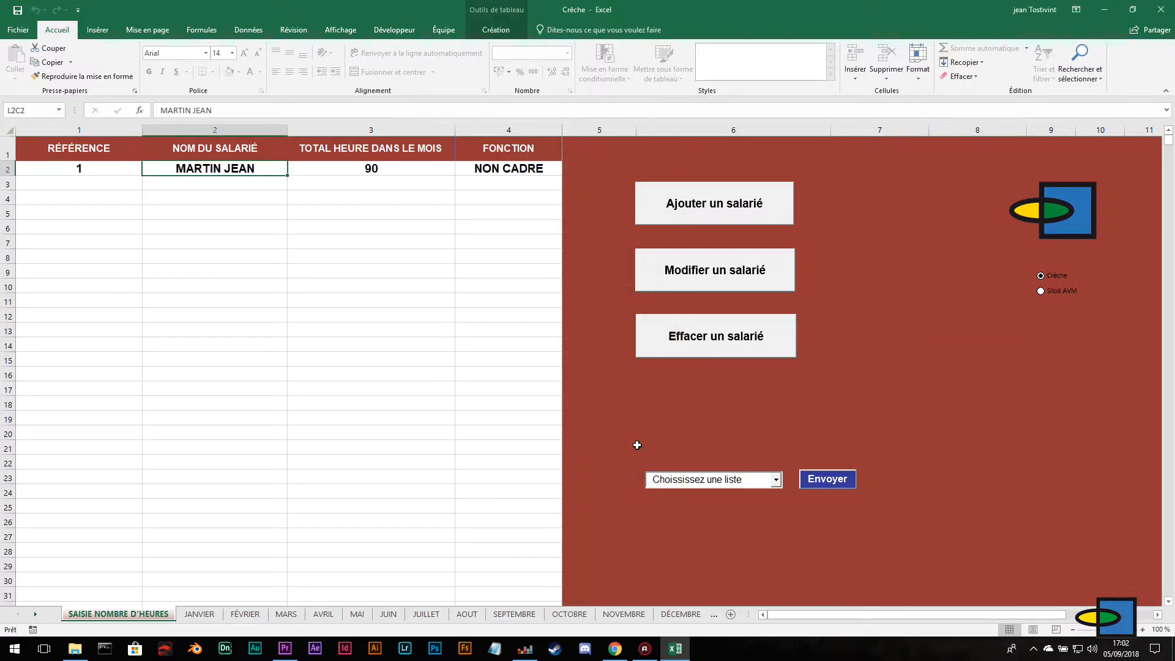
Step: Select the first employee's row, then bring up the add-employee form beside the table
{"action": "left_click", "coordinate": [171, 196]}
{"action": "left_click_drag", "start_coordinate": [65, 164], "coordinate": [519, 168]}
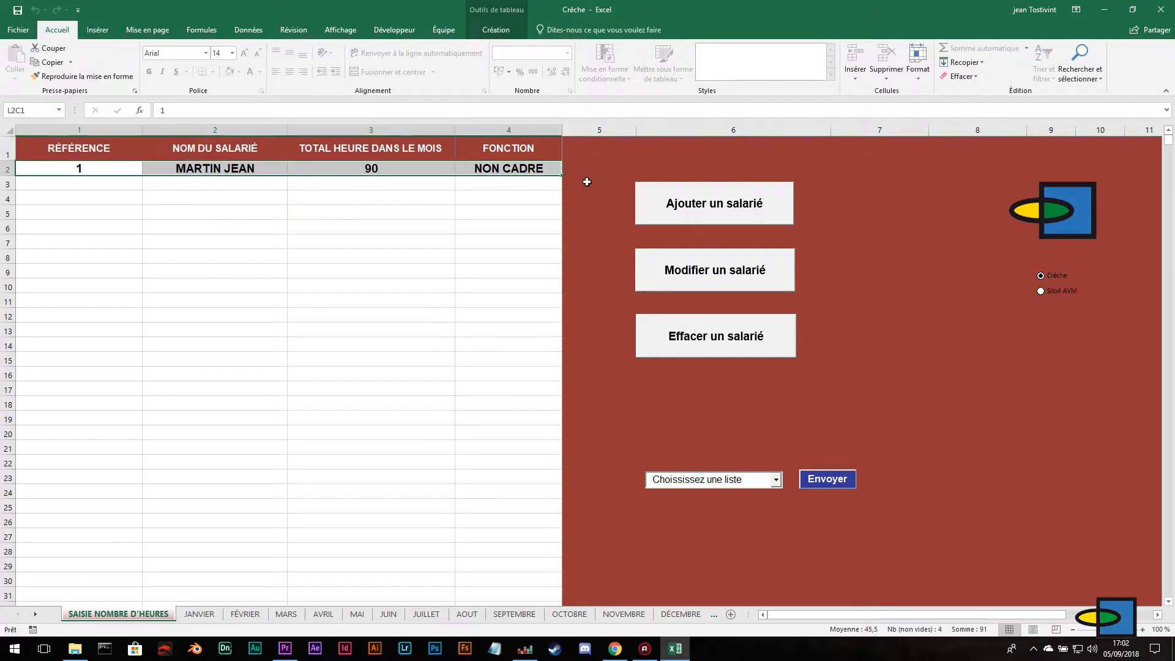
{"action": "left_click", "coordinate": [643, 214]}
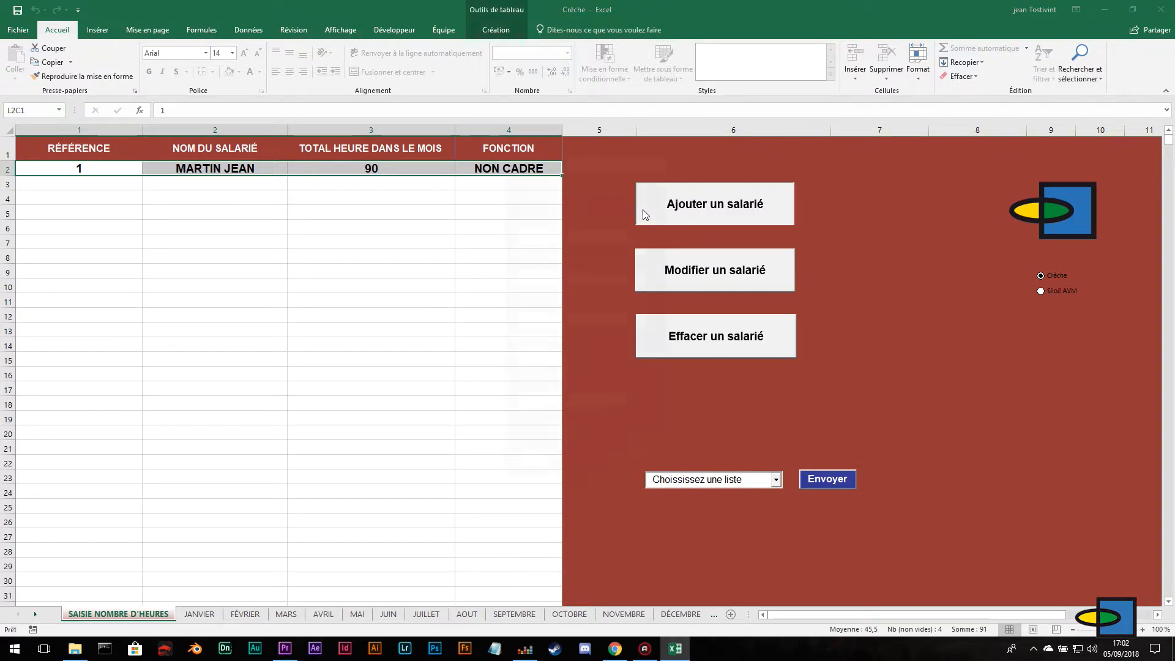
{"action": "left_click_drag", "start_coordinate": [609, 176], "coordinate": [666, 171]}
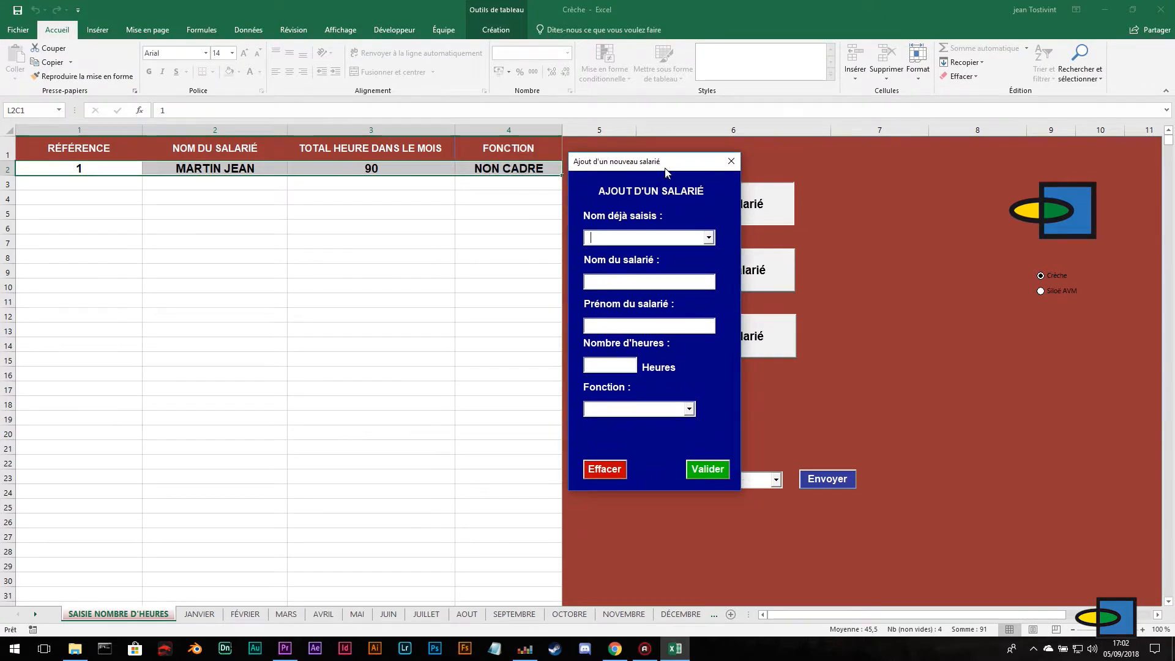
{"action": "left_click", "coordinate": [708, 237]}
{"action": "left_click", "coordinate": [710, 238]}
Step: Enter the second employee's surname and first name, 130 hours and function CADRE, and save
{"action": "type", "text": "d"}
{"action": "key", "text": "BackSpace"}
{"action": "type", "text": "DUMOULIN"}
{"action": "key", "text": "Tab"}
{"action": "type", "text": "pierre"}
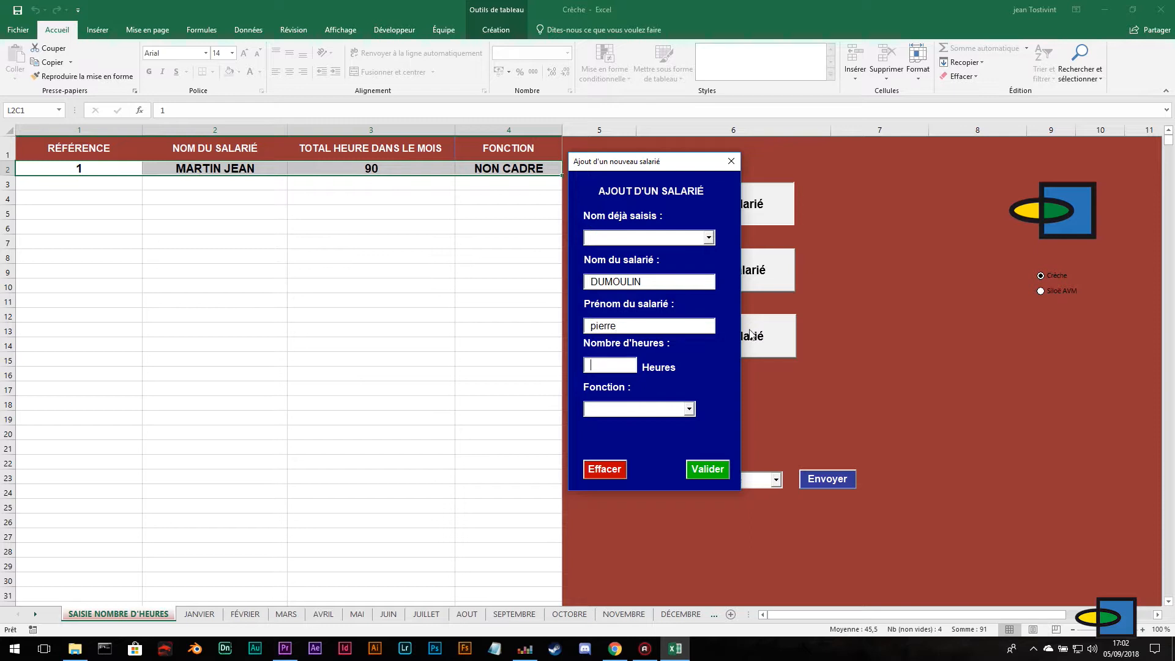
{"action": "type", "text": "130"}
{"action": "left_click", "coordinate": [689, 409]}
{"action": "left_click", "coordinate": [607, 422]}
{"action": "left_click", "coordinate": [707, 468]}
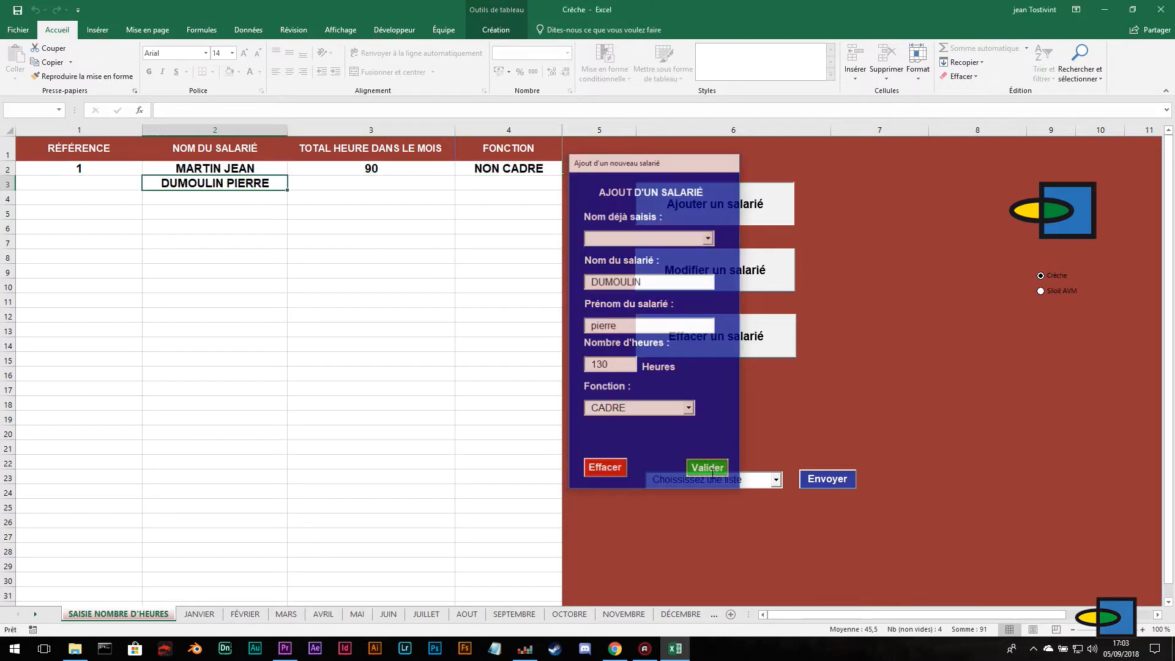
{"action": "left_click_drag", "start_coordinate": [86, 183], "coordinate": [483, 183]}
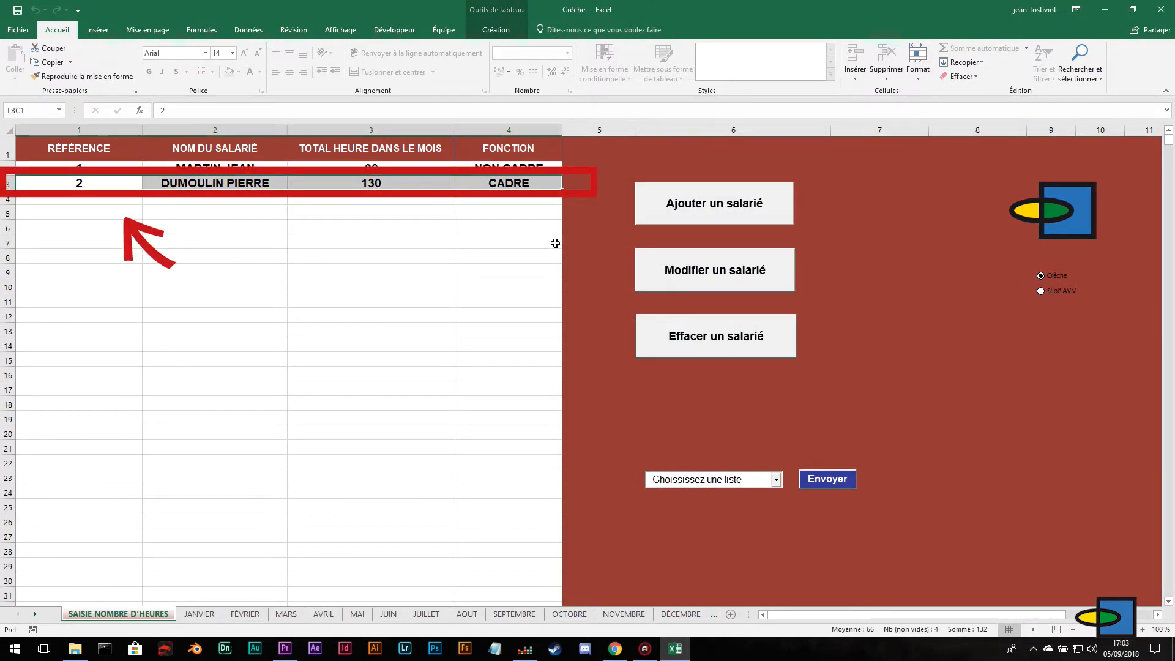
Step: Load reference 2 in the modify-employee form and change its hours from 130 to 132
{"action": "left_click", "coordinate": [582, 226]}
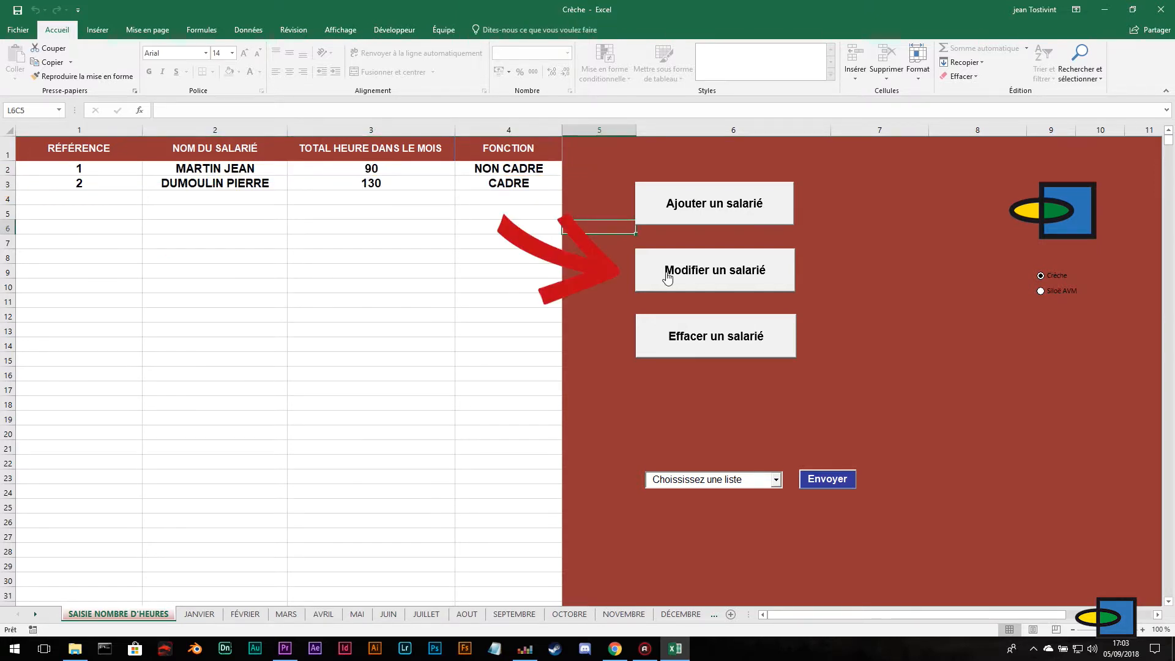
{"action": "left_click", "coordinate": [782, 282]}
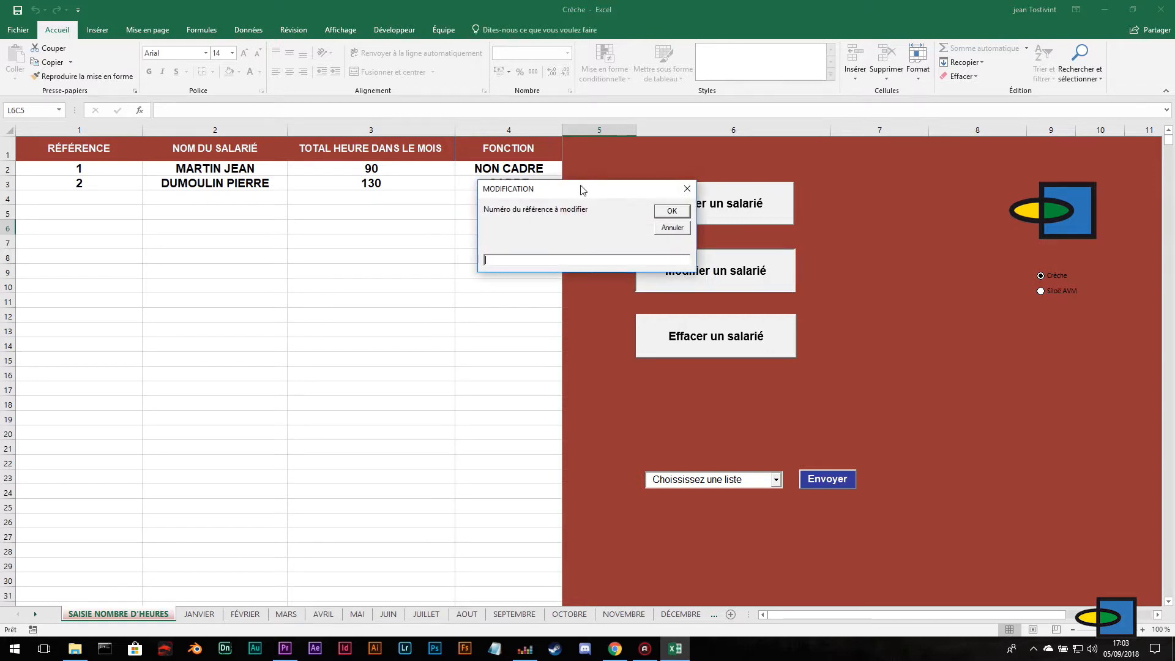
{"action": "left_click_drag", "start_coordinate": [534, 207], "coordinate": [318, 231]}
{"action": "type", "text": "2"}
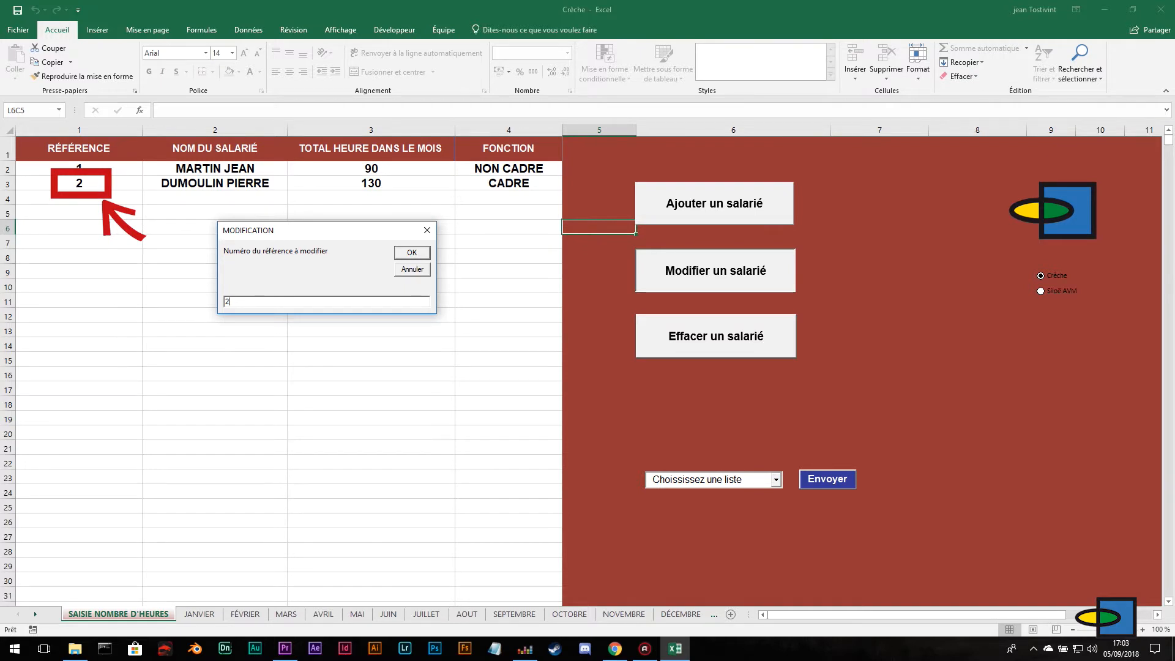
{"action": "key", "text": "Return"}
{"action": "left_click_drag", "start_coordinate": [522, 157], "coordinate": [369, 222]}
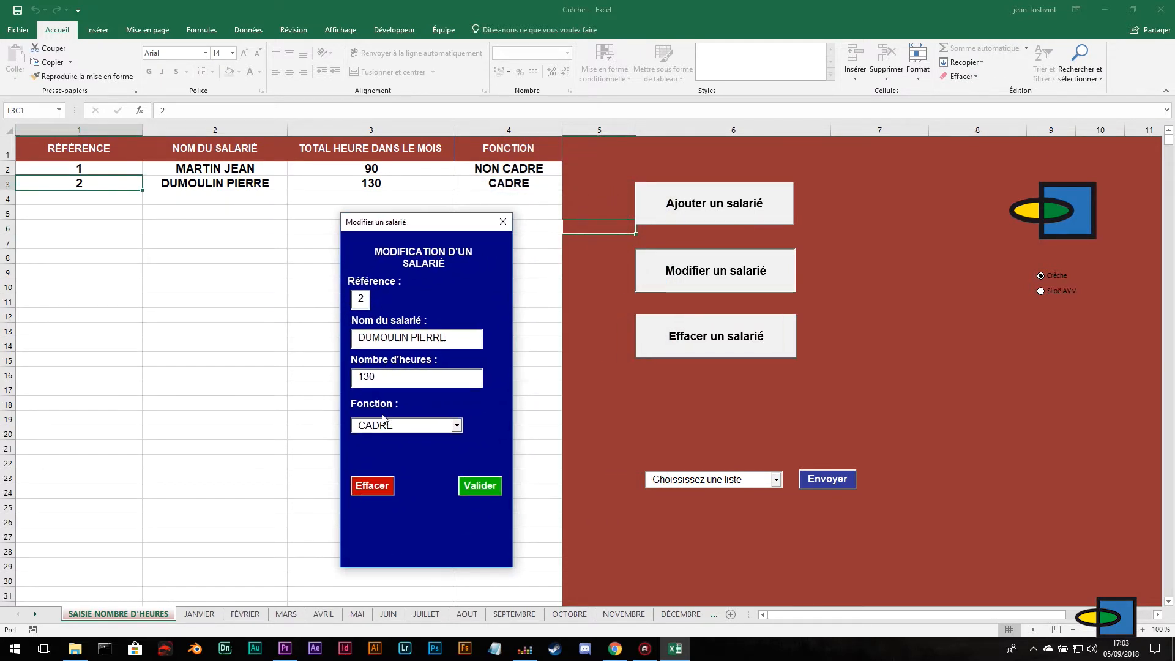
{"action": "left_click", "coordinate": [413, 375]}
{"action": "type", "text": "2"}
{"action": "left_click", "coordinate": [467, 483]}
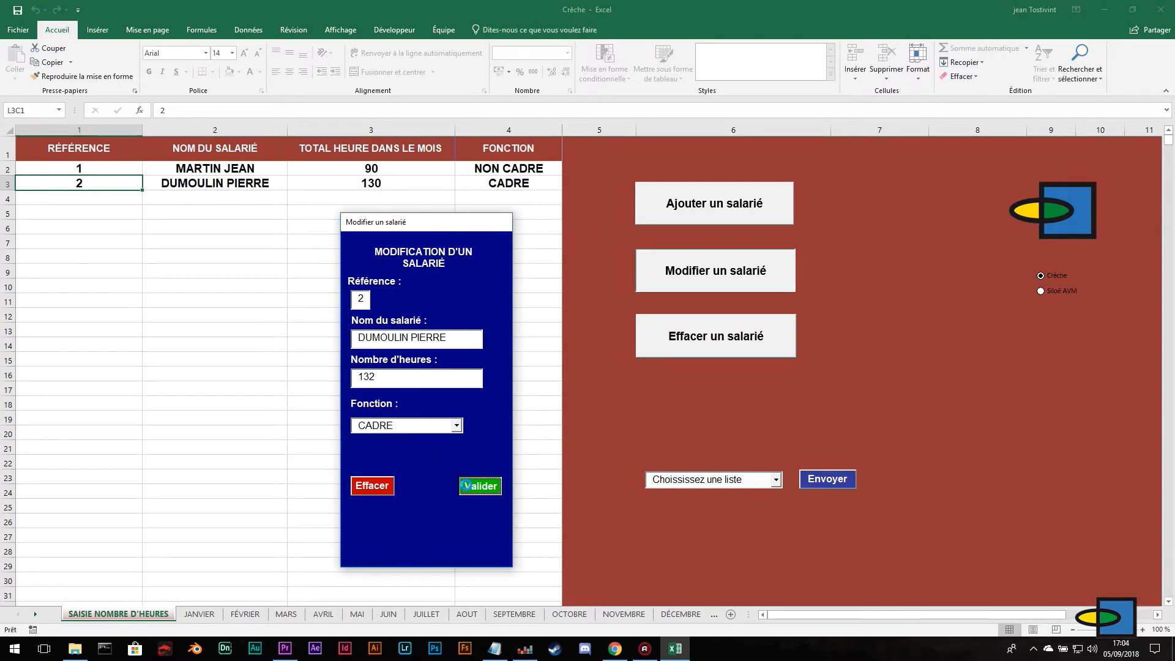
{"action": "left_click", "coordinate": [399, 181]}
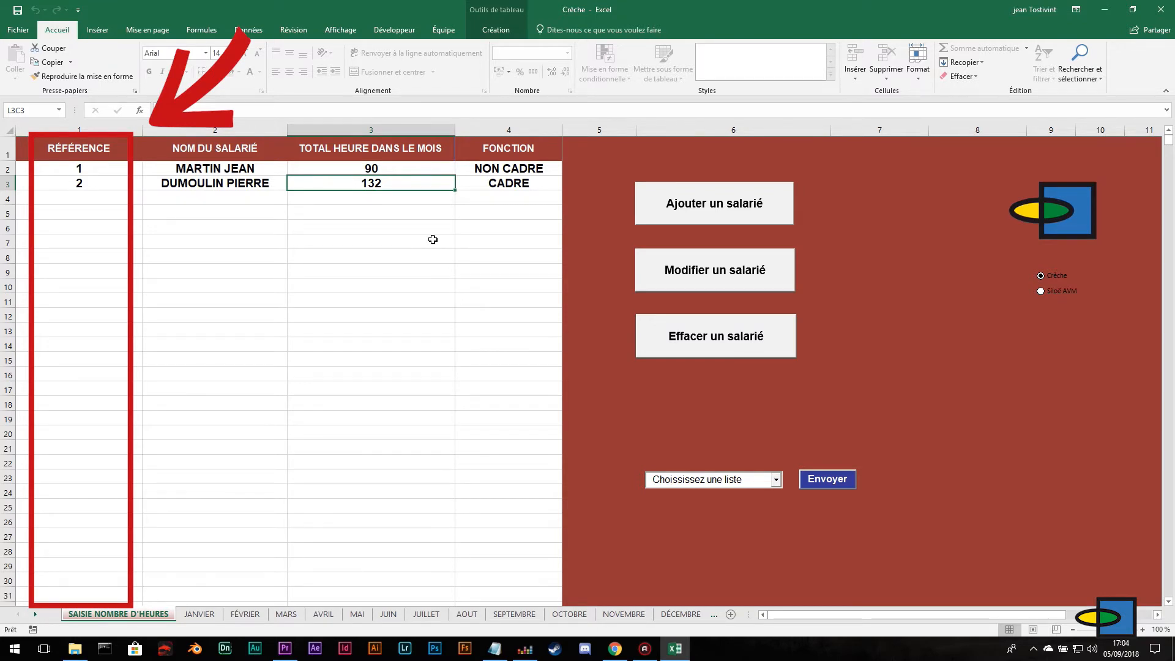
Step: Delete employee reference 1 through the SUPPRESSION prompt, leaving only reference 2
{"action": "left_click", "coordinate": [433, 239]}
{"action": "left_click", "coordinate": [655, 336]}
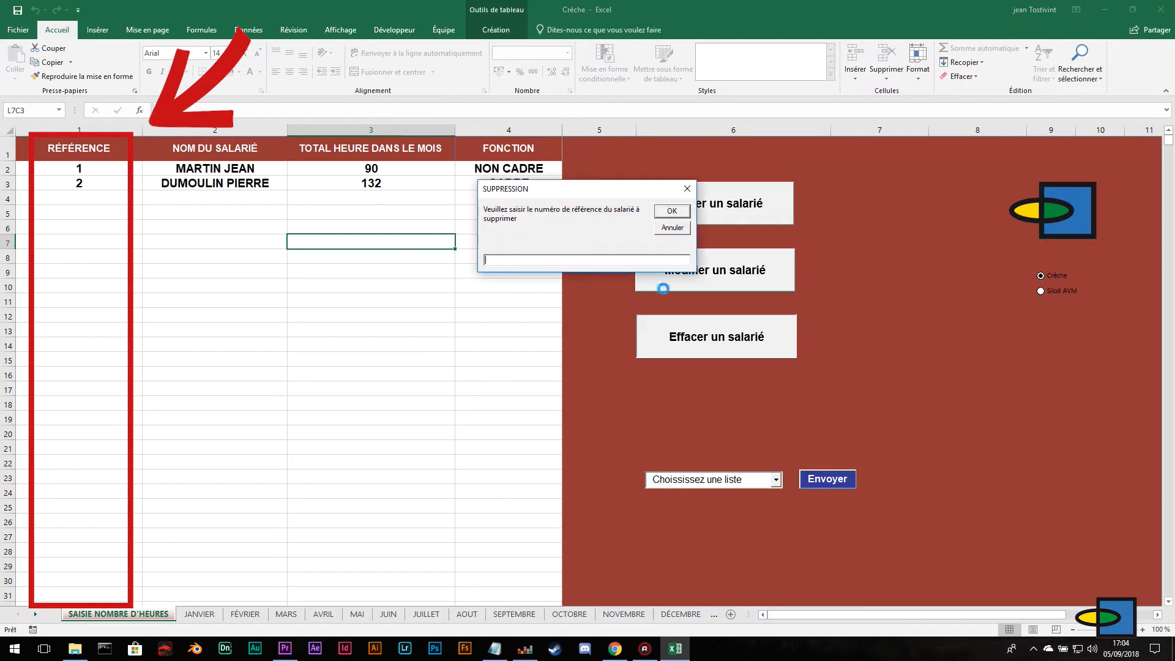
{"action": "left_click_drag", "start_coordinate": [617, 198], "coordinate": [405, 235]}
{"action": "type", "text": "1"}
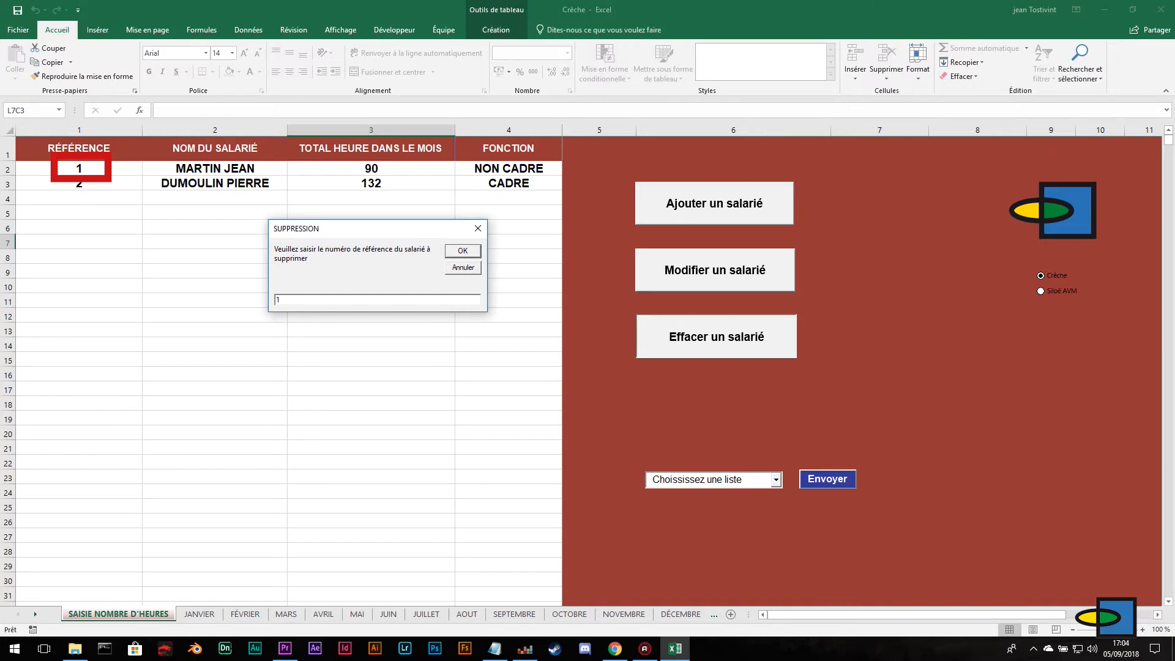
{"action": "key", "text": "Return"}
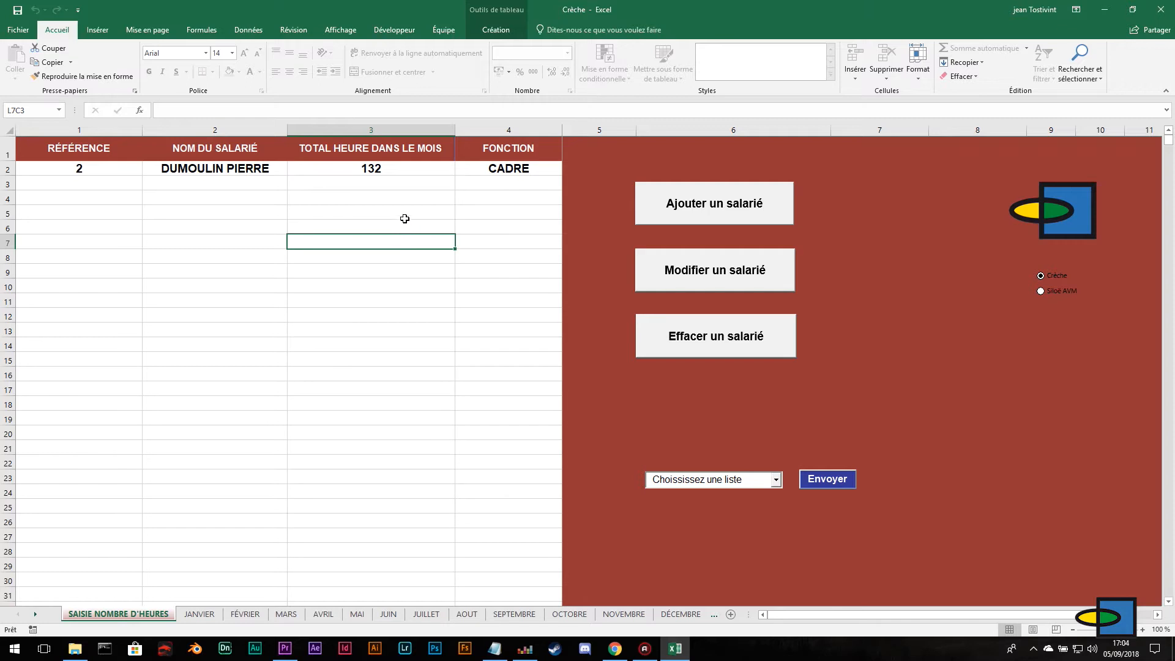
{"action": "left_click_drag", "start_coordinate": [107, 166], "coordinate": [498, 169]}
{"action": "left_click", "coordinate": [585, 326]}
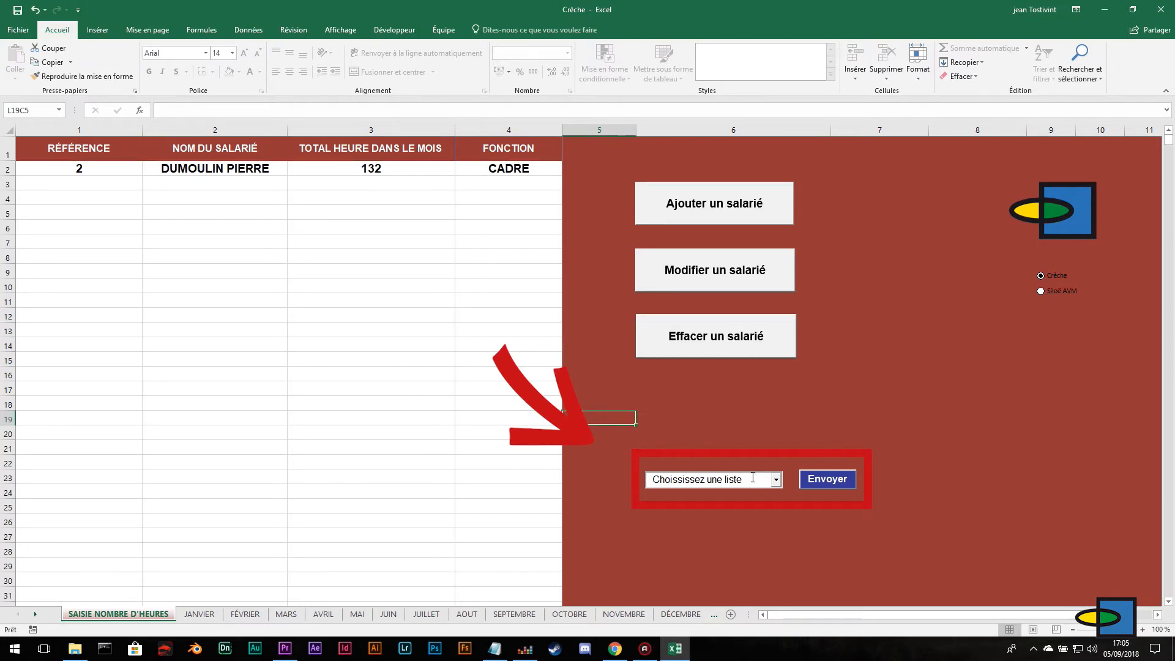
Step: Choose FÉVRIER as the month, send the hours, and confirm replacing February's data
{"action": "left_click", "coordinate": [775, 485]}
{"action": "left_click", "coordinate": [776, 485]}
{"action": "left_click", "coordinate": [753, 515]}
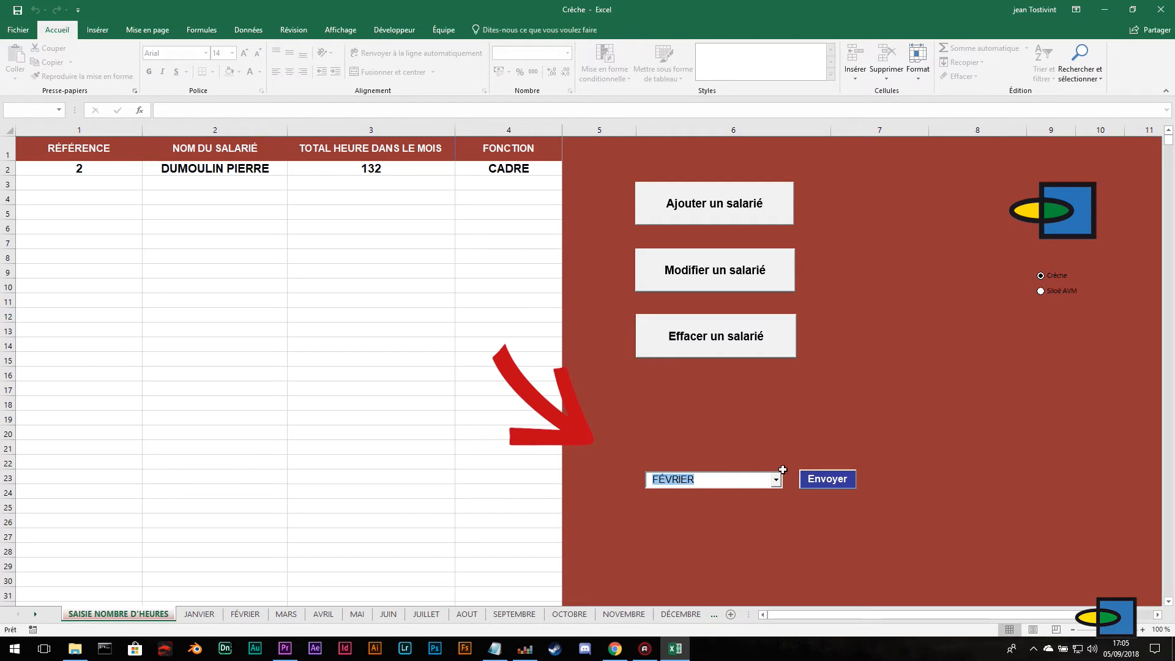
{"action": "left_click", "coordinate": [812, 476]}
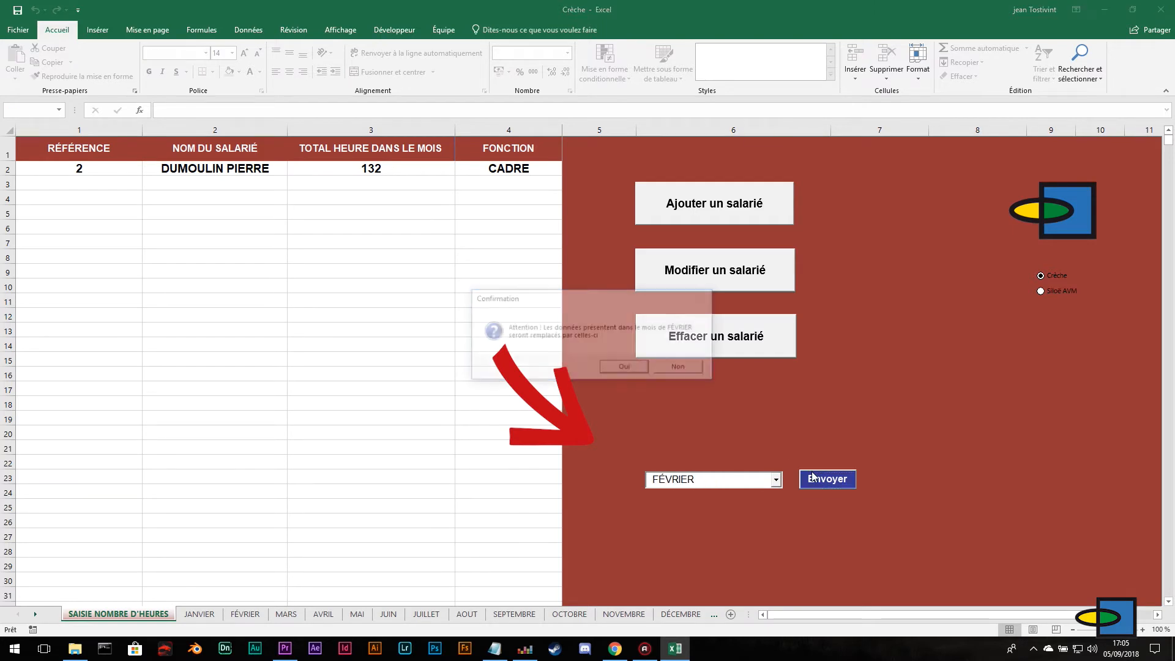
{"action": "left_click", "coordinate": [623, 366]}
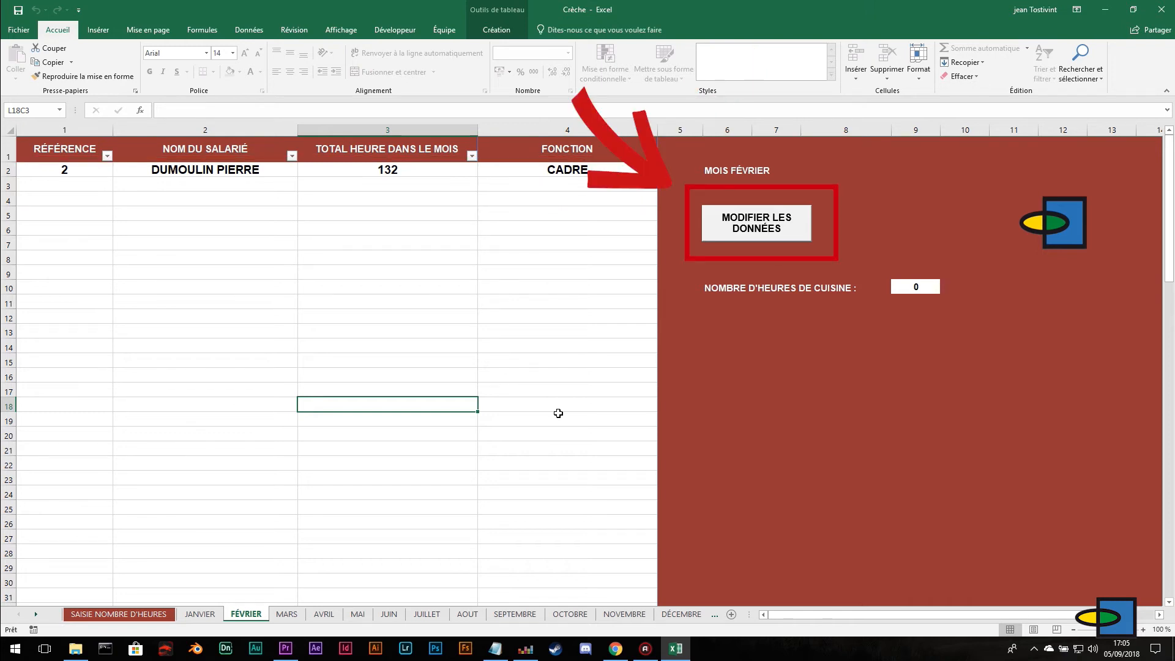
Step: Load FÉVRIER's data back into the entry sheet with MODIFIER LES DONNÉES, confirming the replacement
{"action": "left_click", "coordinate": [713, 218]}
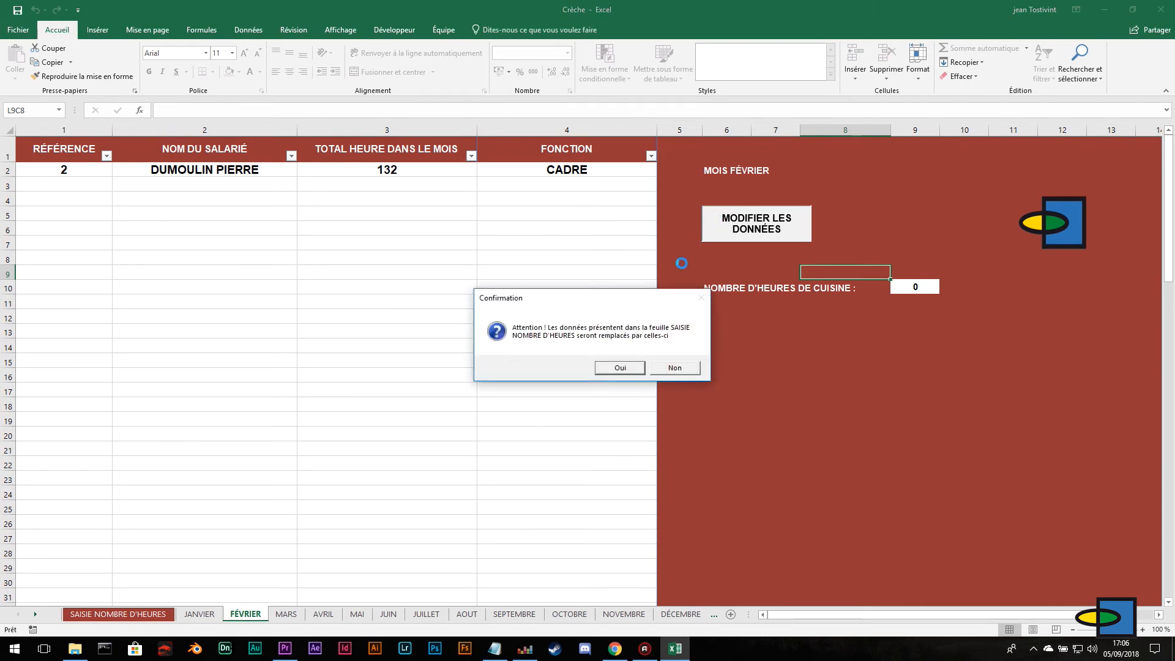
{"action": "left_click", "coordinate": [615, 368]}
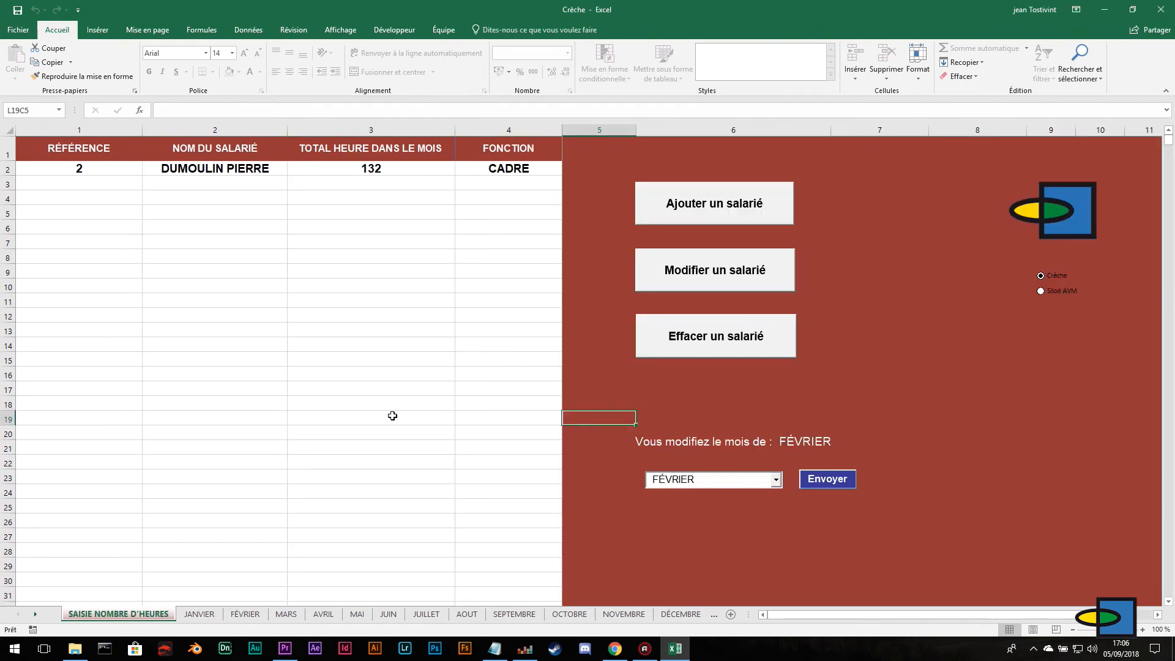